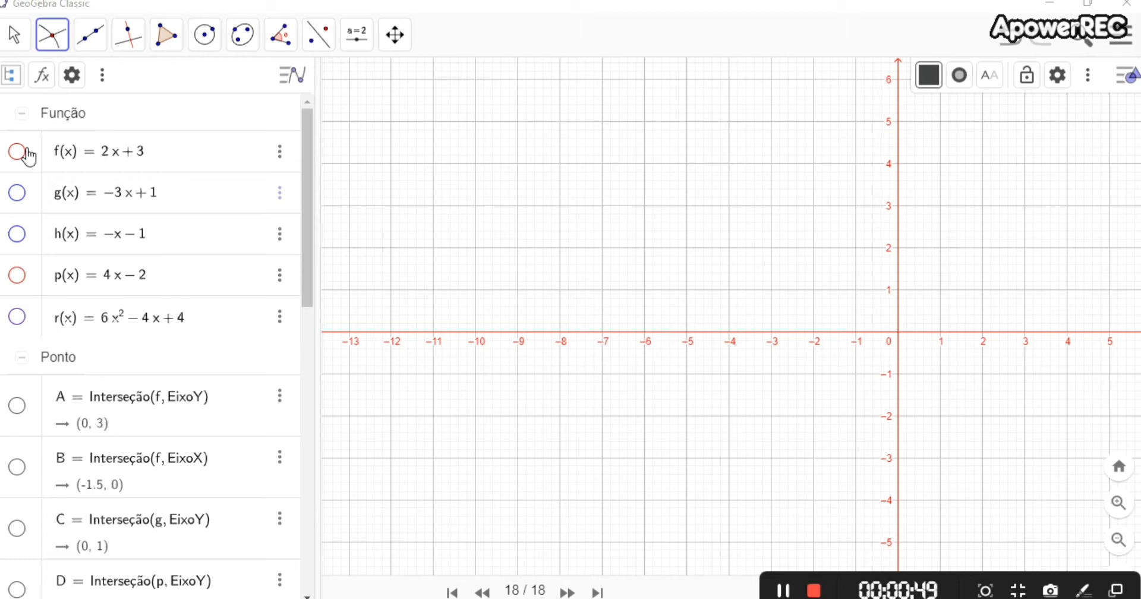
Show the graphs of the linear functions f, g, h and p.
{"action": "left_click", "coordinate": [23, 152]}
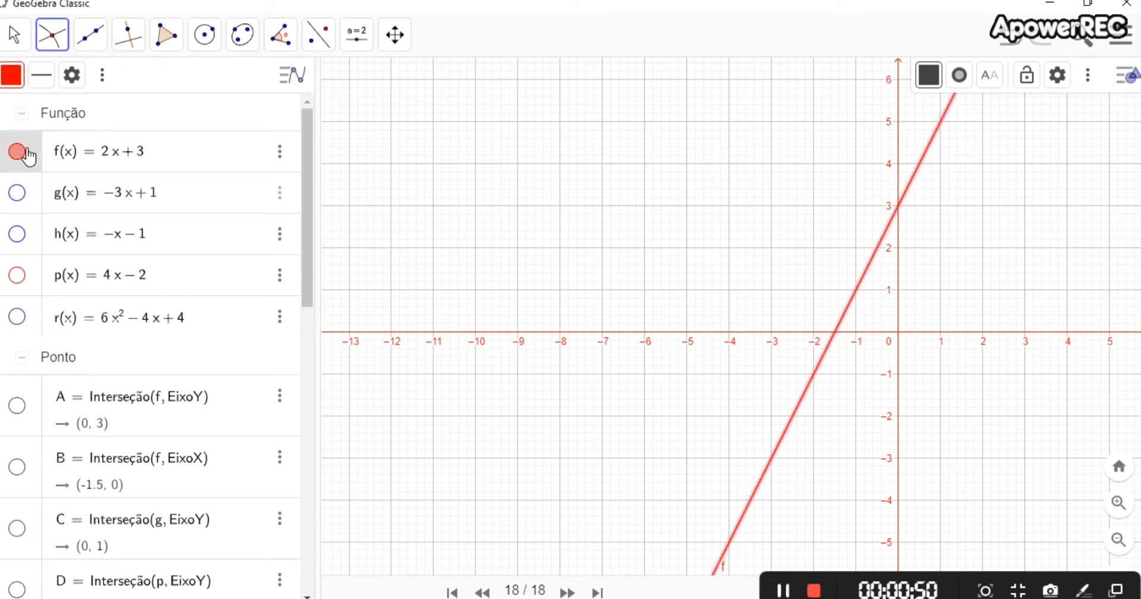
{"action": "left_click", "coordinate": [22, 195]}
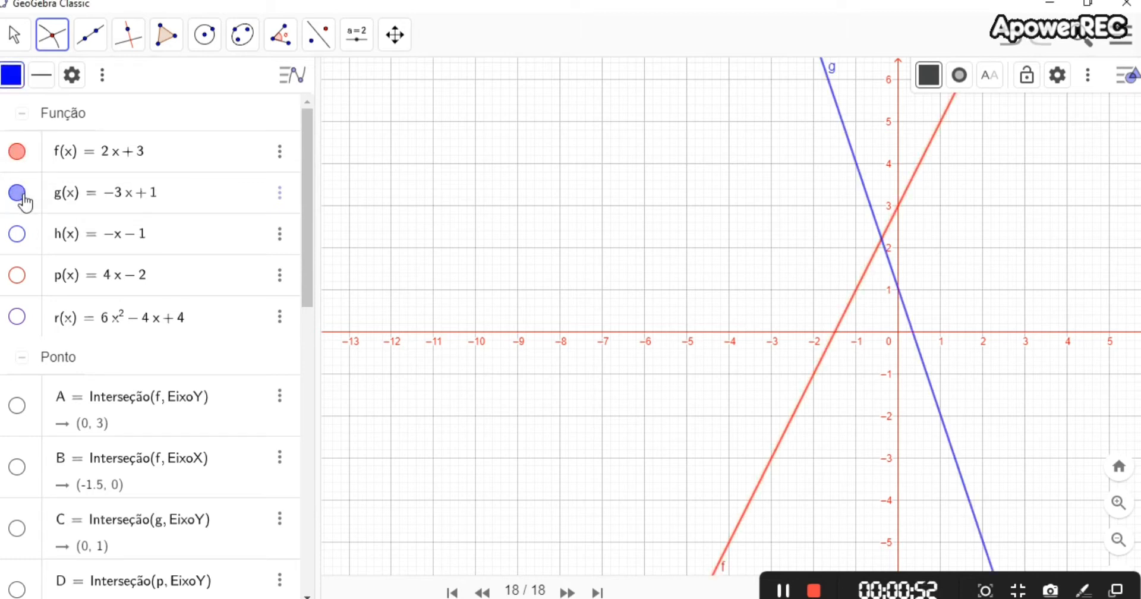
{"action": "left_click", "coordinate": [21, 236]}
{"action": "left_click", "coordinate": [23, 277]}
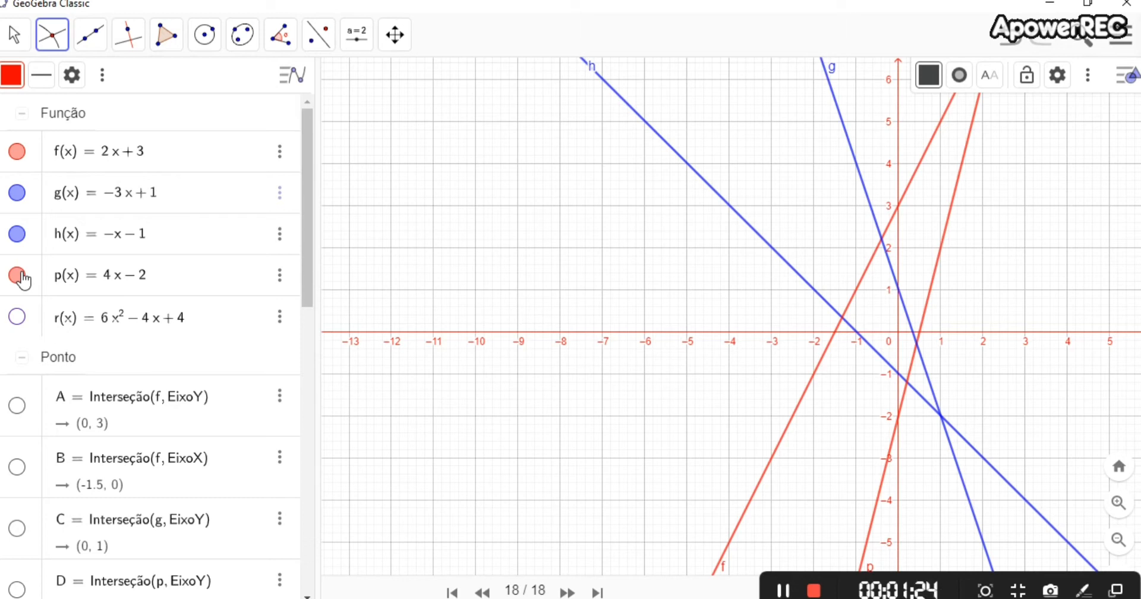
Show the axis intersection points A, B, C, D, E and F of the lines f, g and p.
{"action": "left_click", "coordinate": [17, 406]}
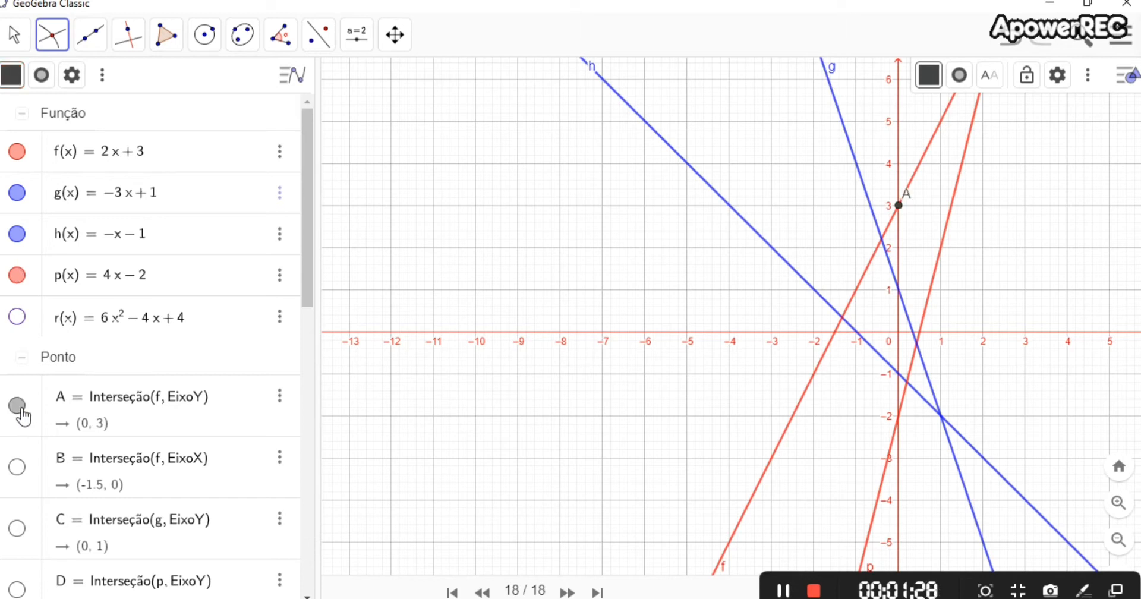
{"action": "left_click", "coordinate": [17, 467]}
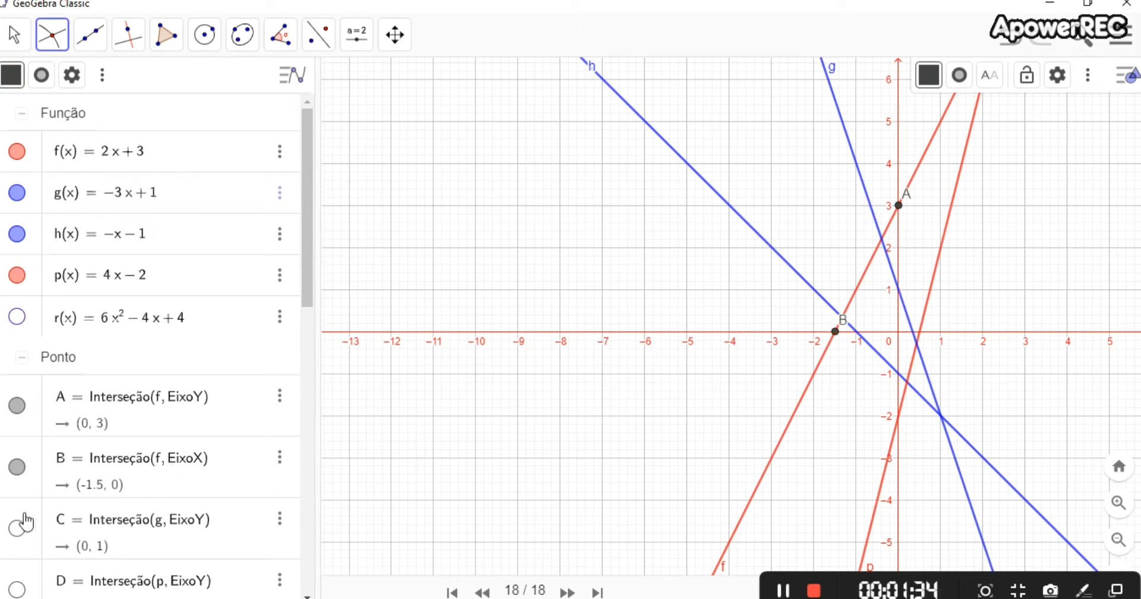
{"action": "left_click", "coordinate": [17, 528]}
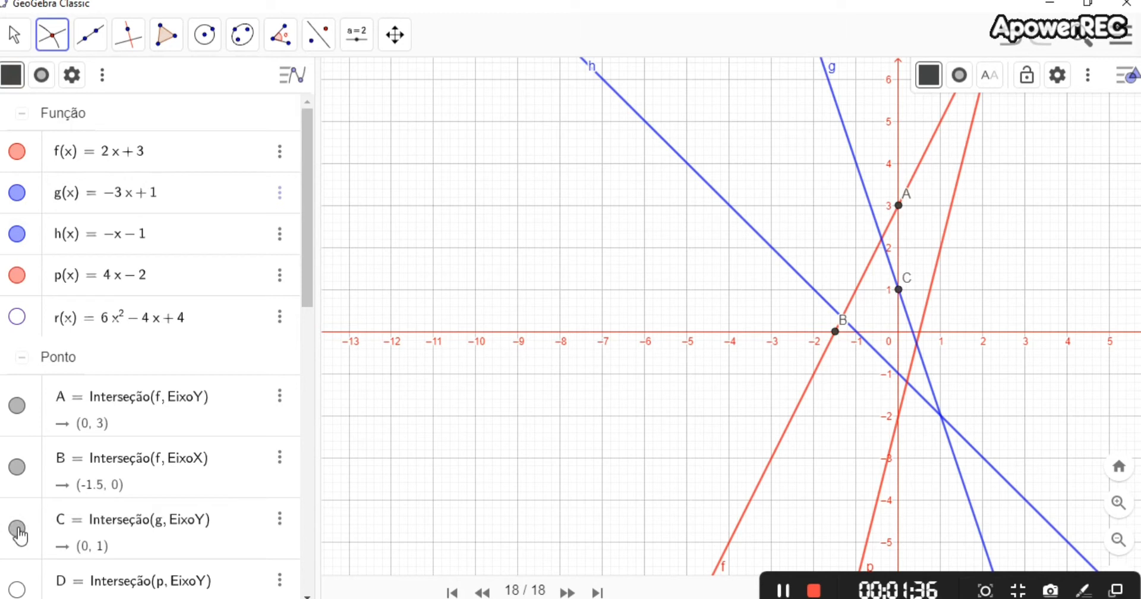
{"action": "left_click", "coordinate": [18, 589]}
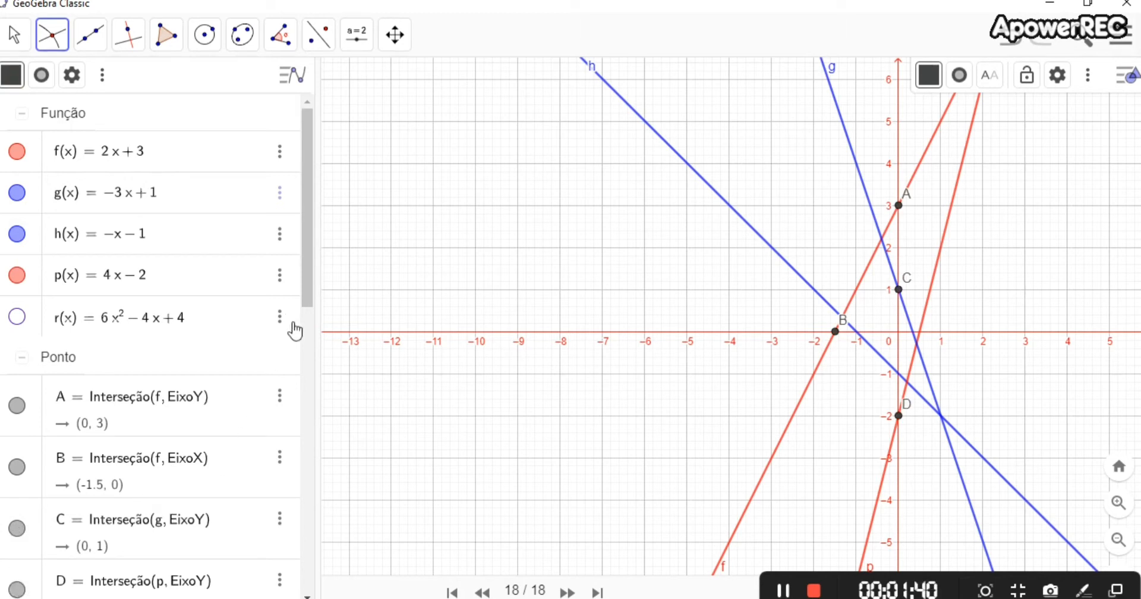
{"action": "left_click", "coordinate": [305, 272]}
{"action": "left_click_drag", "start_coordinate": [305, 273], "coordinate": [308, 367]}
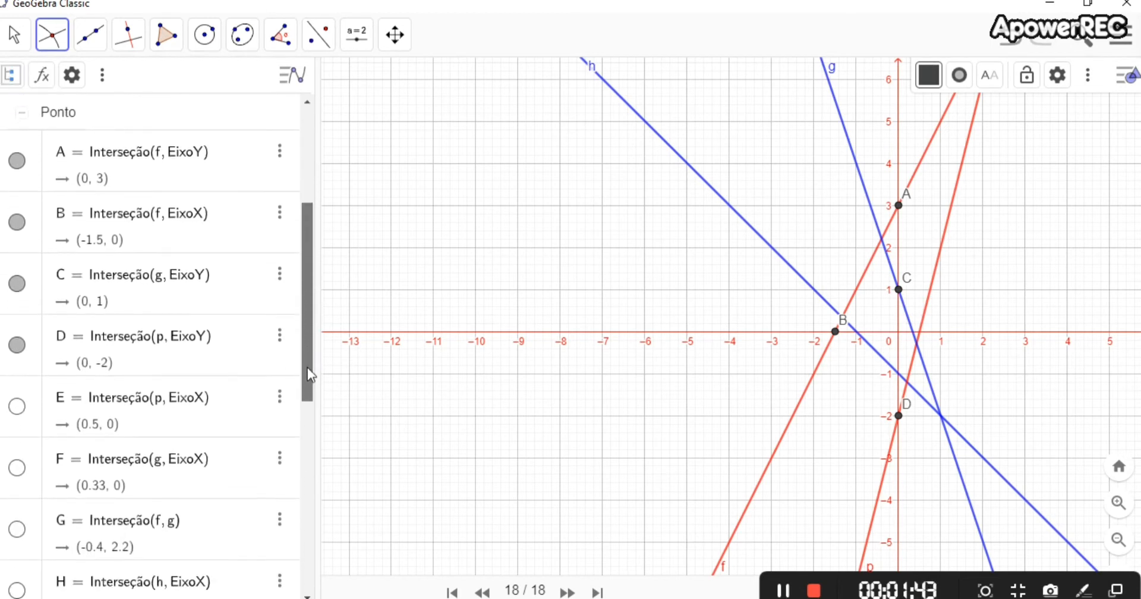
{"action": "left_click", "coordinate": [18, 408]}
{"action": "left_click", "coordinate": [17, 468]}
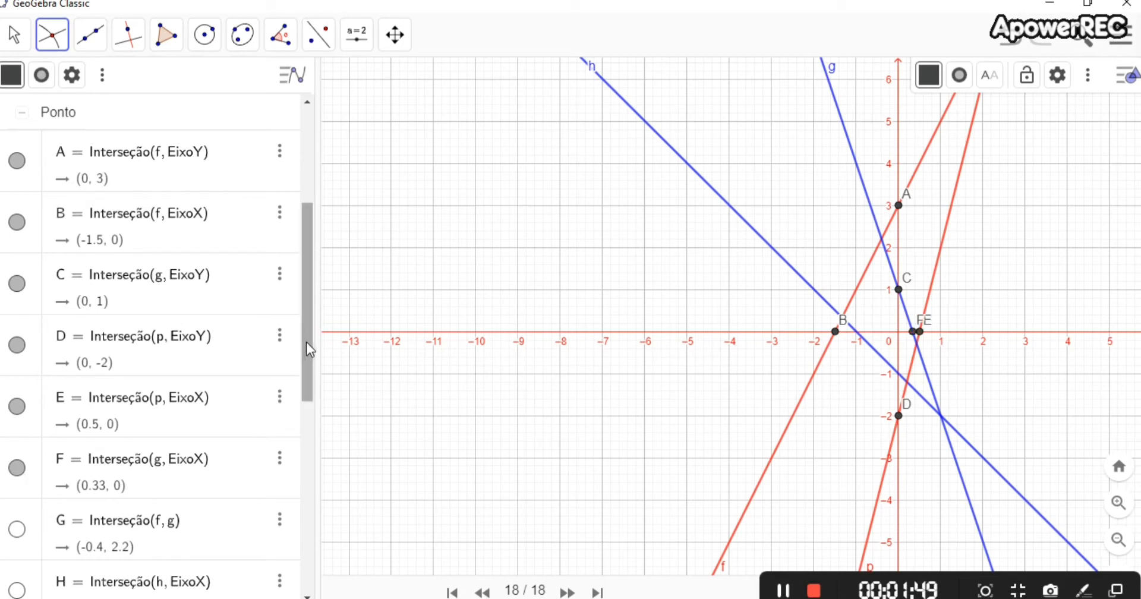
Hide the intersection points F, E, D, C, B and A again.
{"action": "left_click_drag", "start_coordinate": [306, 341], "coordinate": [308, 396]}
{"action": "scroll", "coordinate": [307, 395], "scroll_direction": "down", "scroll_amount": 1}
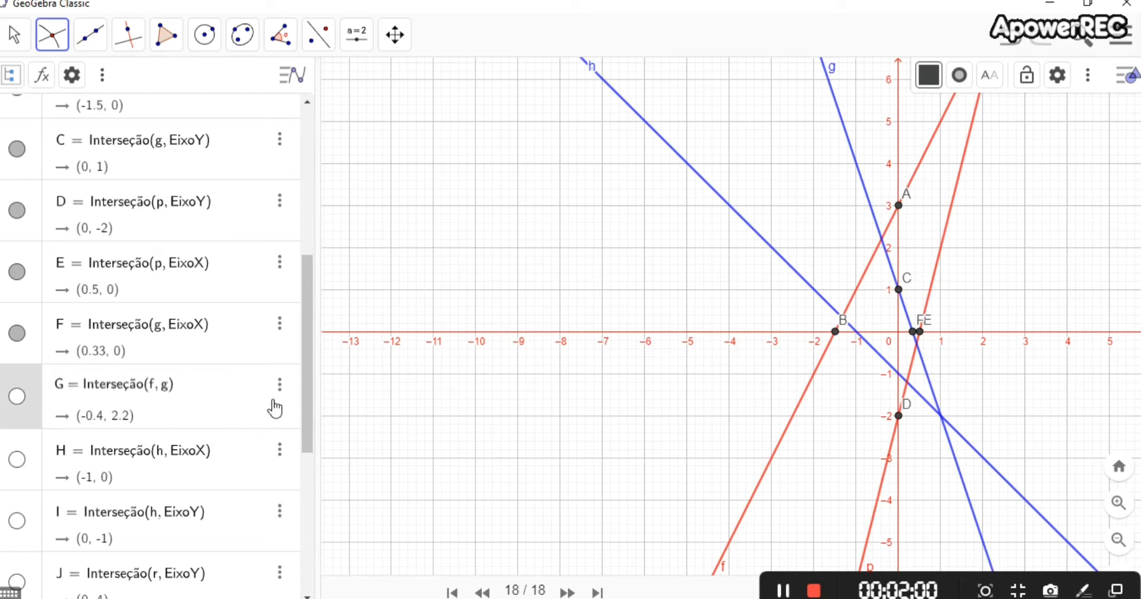
{"action": "left_click_drag", "start_coordinate": [308, 365], "coordinate": [303, 335]}
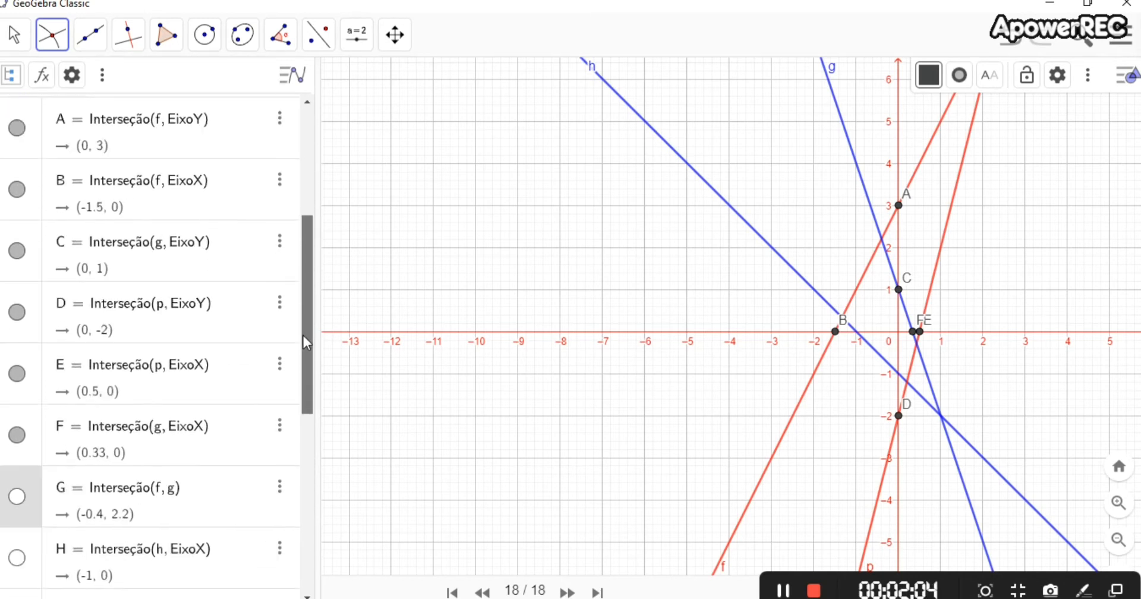
{"action": "left_click", "coordinate": [18, 432]}
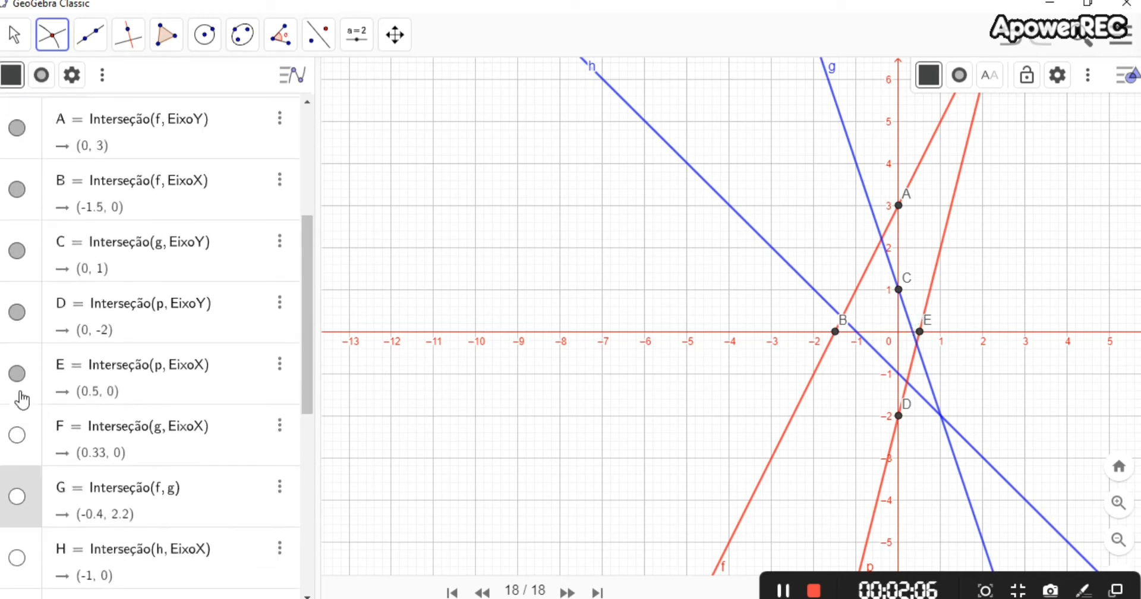
{"action": "left_click", "coordinate": [18, 374]}
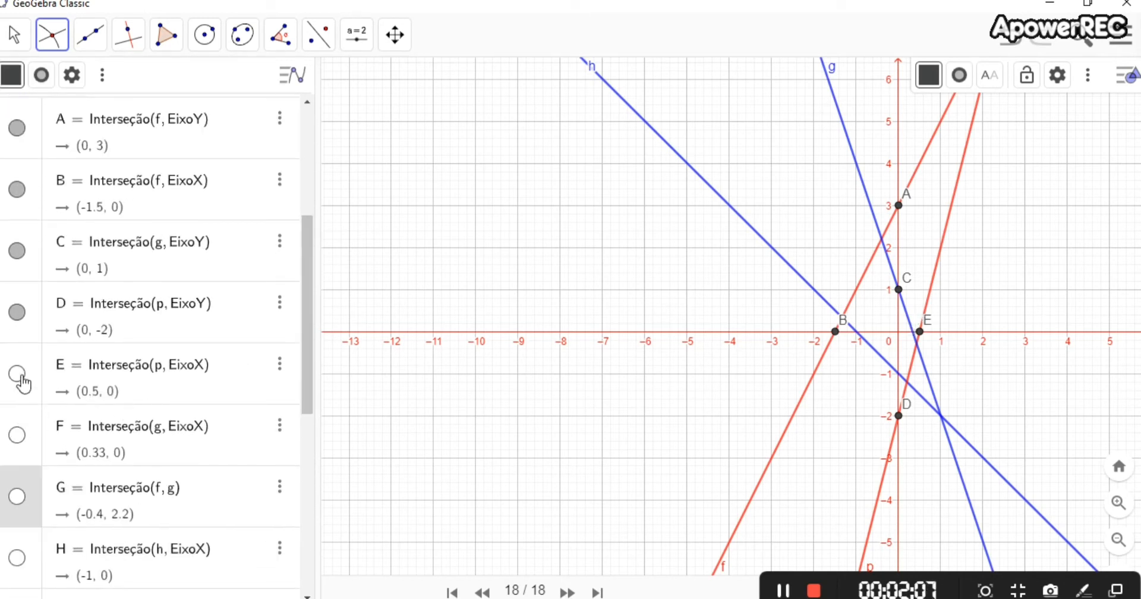
{"action": "left_click", "coordinate": [18, 312]}
{"action": "left_click", "coordinate": [21, 251]}
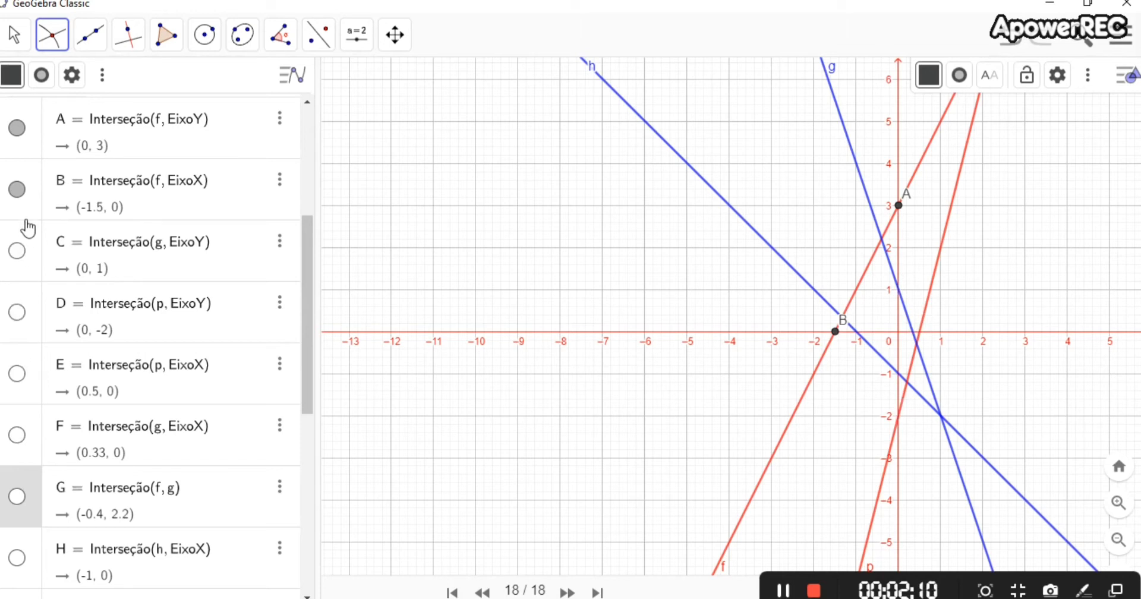
{"action": "left_click", "coordinate": [22, 190]}
{"action": "left_click", "coordinate": [22, 129]}
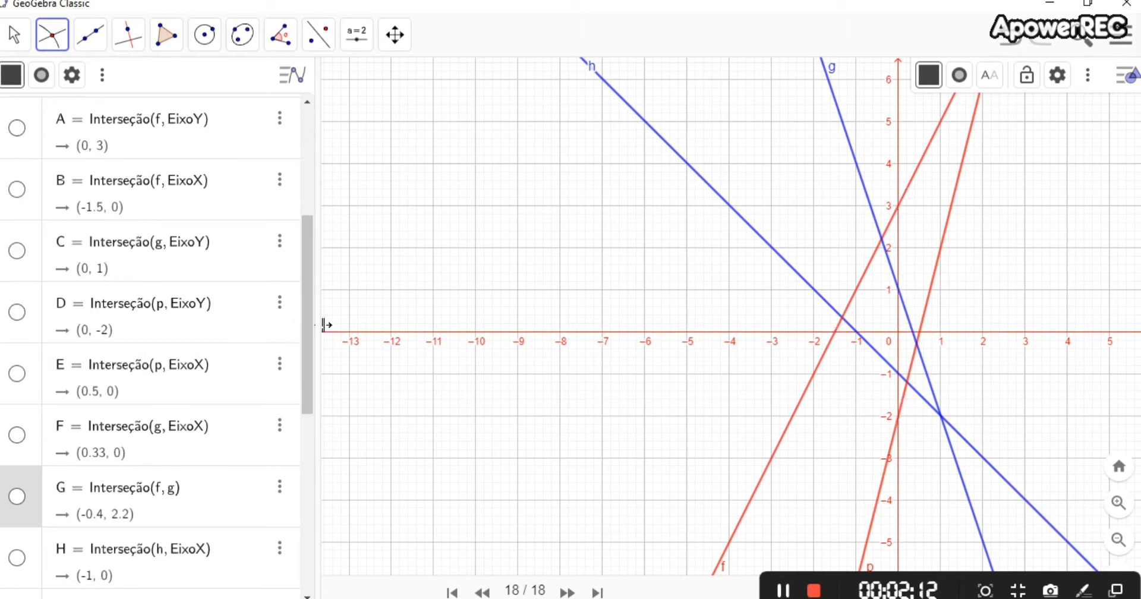
Hide the graphs of the functions p, h, g and f.
{"action": "left_click_drag", "start_coordinate": [308, 312], "coordinate": [312, 202]}
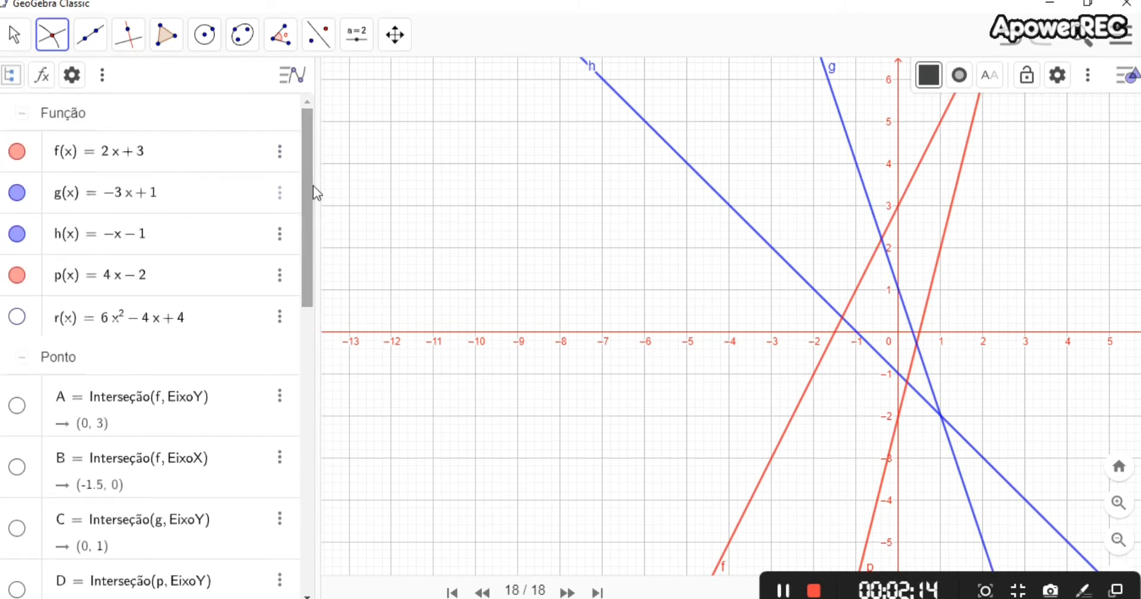
{"action": "left_click", "coordinate": [18, 277]}
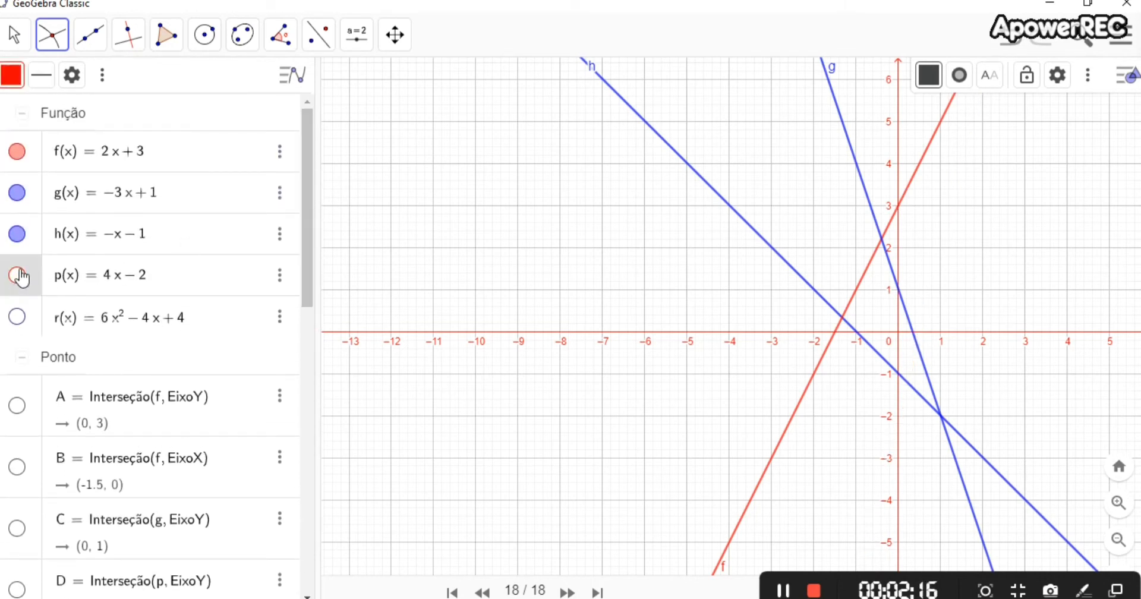
{"action": "left_click", "coordinate": [19, 237]}
{"action": "left_click", "coordinate": [18, 194]}
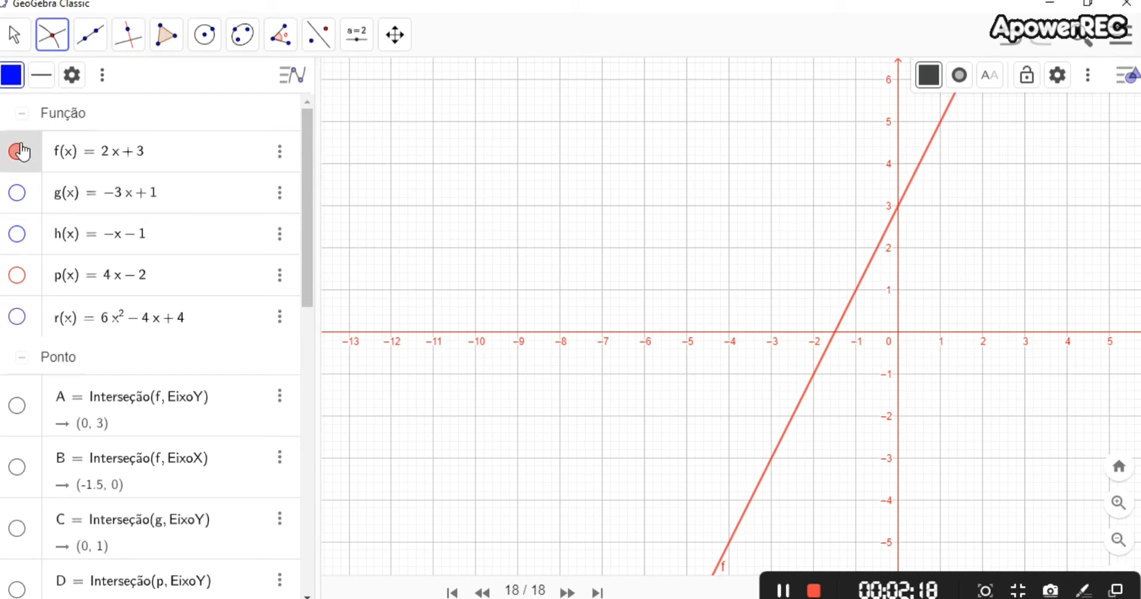
{"action": "left_click", "coordinate": [19, 154]}
{"action": "left_click", "coordinate": [20, 156]}
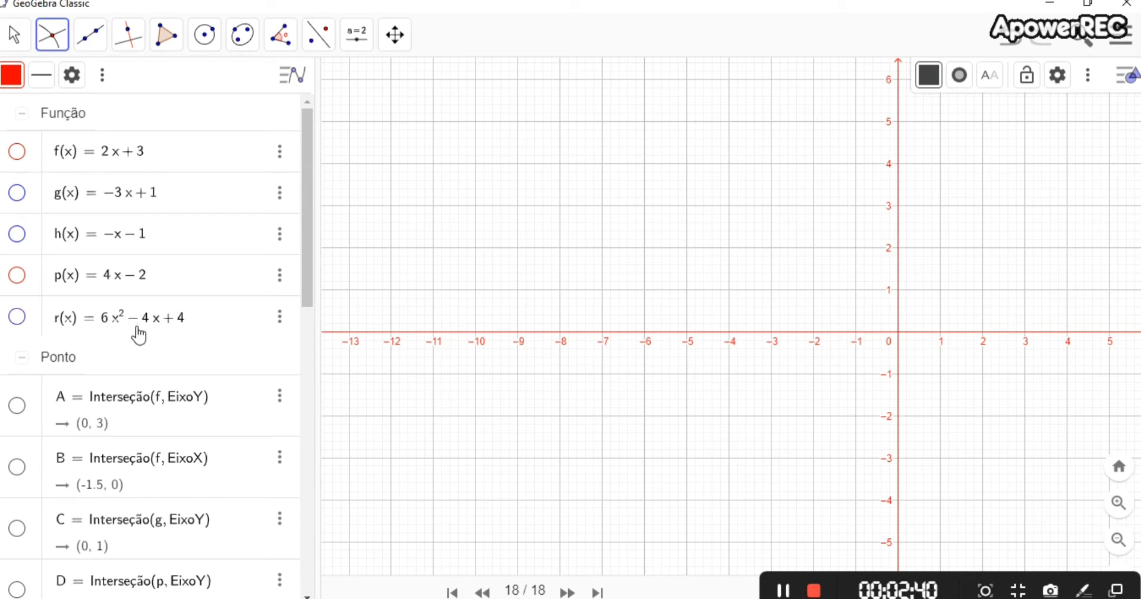
Show the graph of the quadratic function r and its y-axis intersection point J.
{"action": "left_click", "coordinate": [18, 320]}
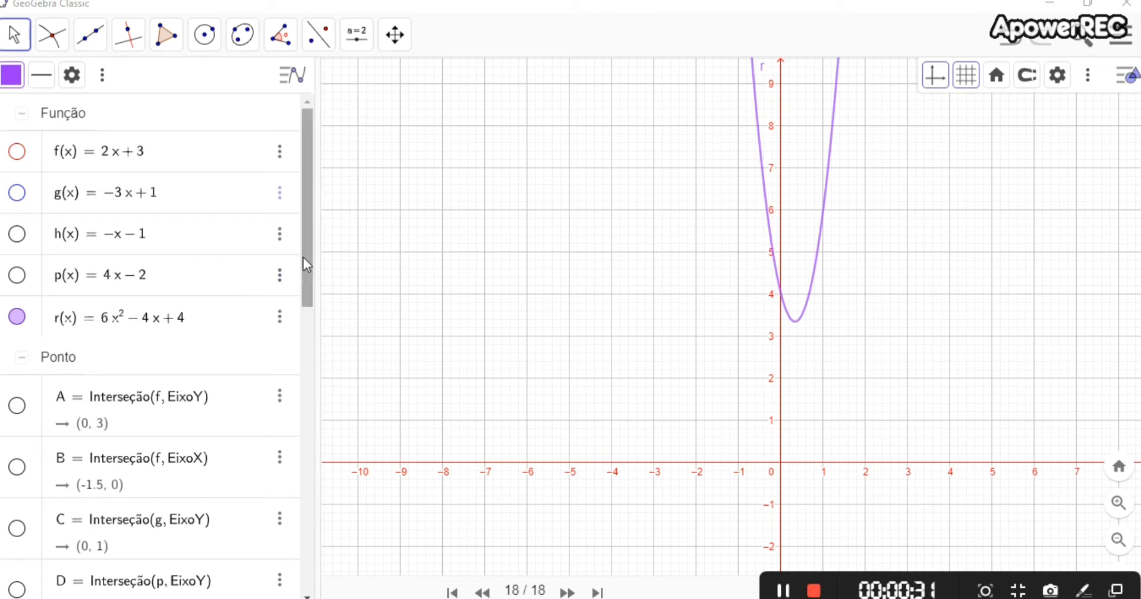
{"action": "left_click_drag", "start_coordinate": [303, 258], "coordinate": [300, 487]}
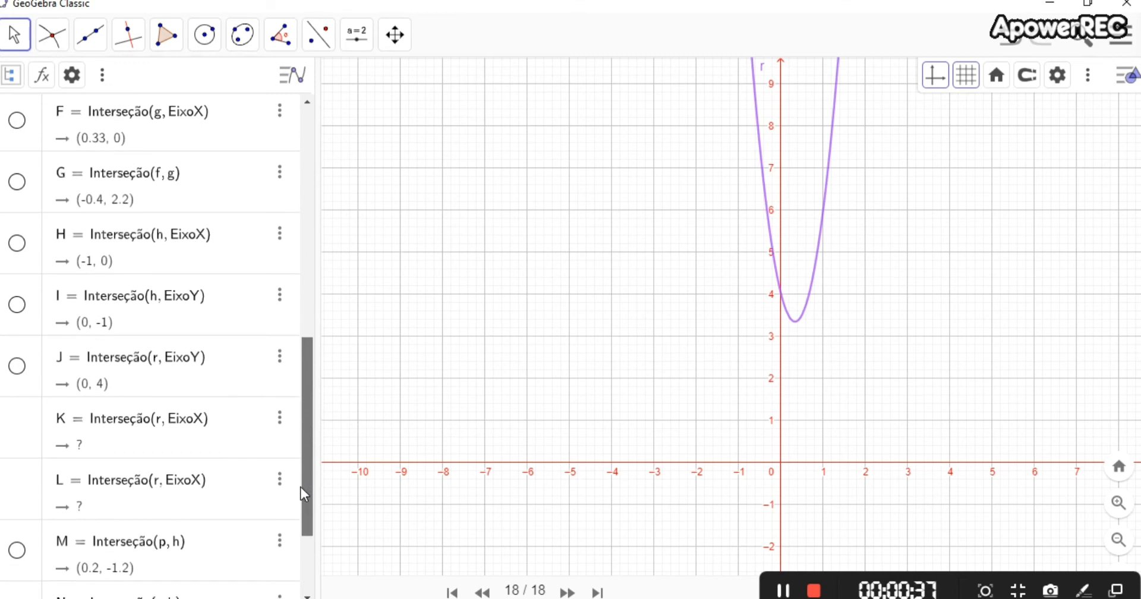
{"action": "left_click", "coordinate": [17, 366]}
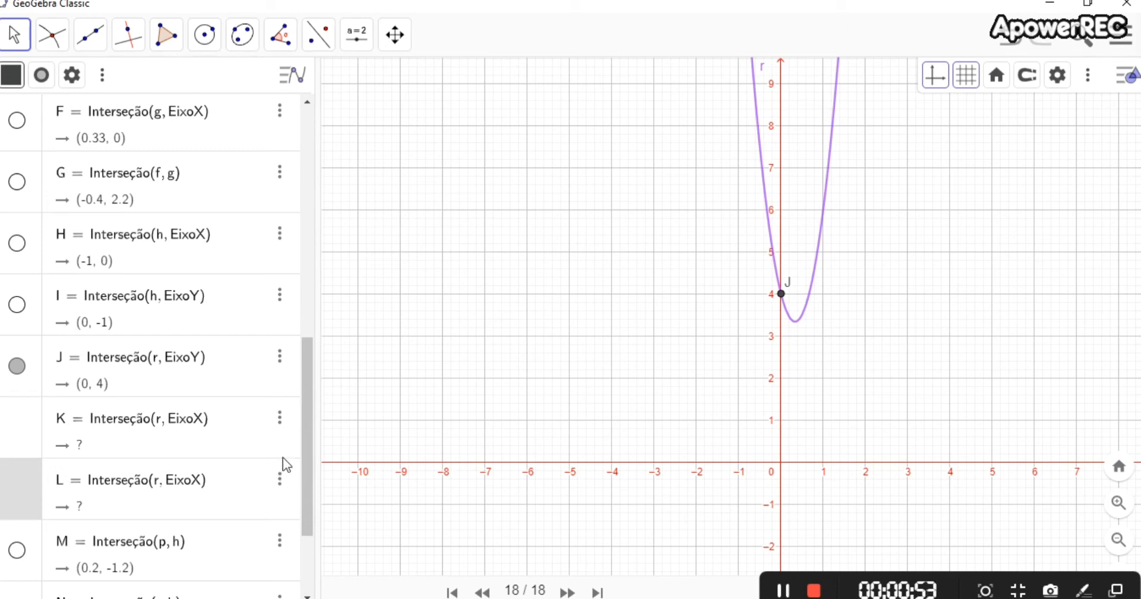
Make the leading coefficient of r negative so that r(x) = -6x² - 4x + 4.
{"action": "left_click_drag", "start_coordinate": [306, 443], "coordinate": [308, 490]}
{"action": "left_click", "coordinate": [27, 487]}
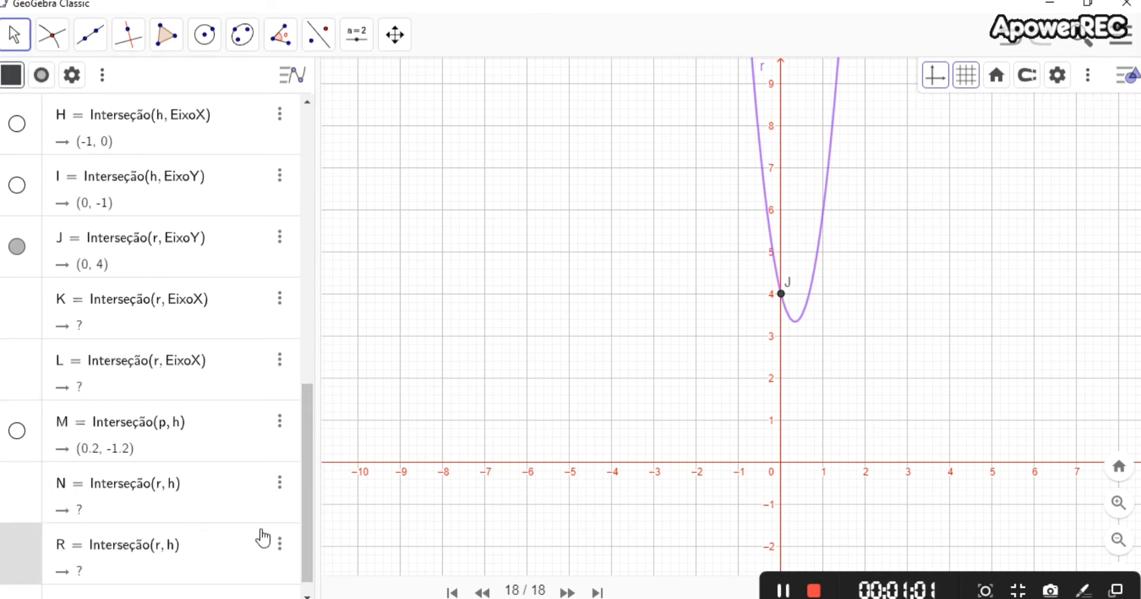
{"action": "left_click_drag", "start_coordinate": [309, 491], "coordinate": [308, 230]}
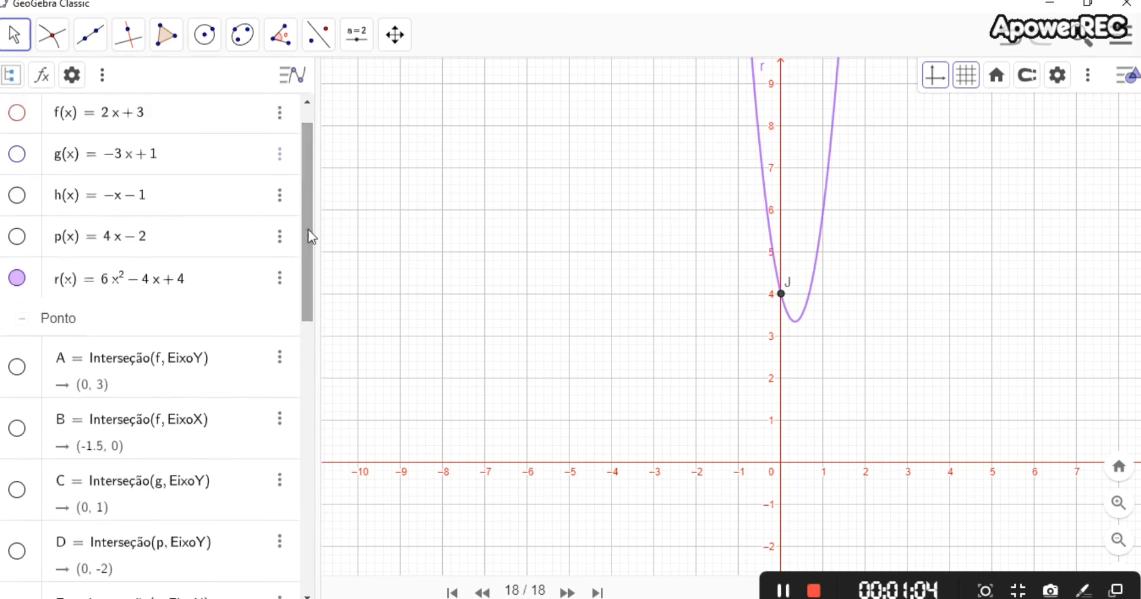
{"action": "left_click", "coordinate": [113, 285]}
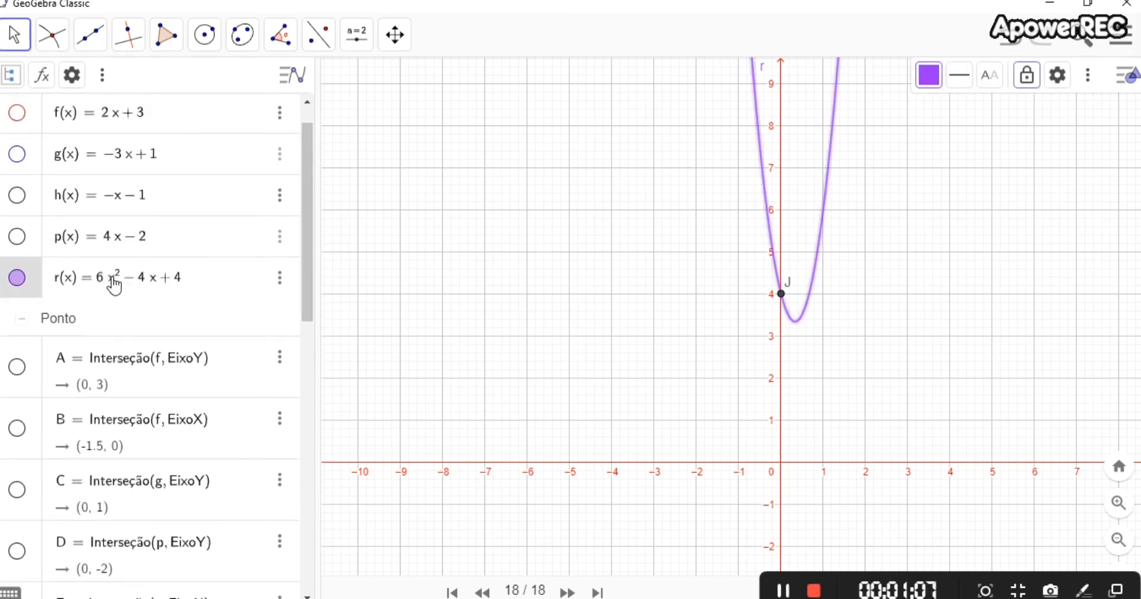
{"action": "key", "text": "Left"}
{"action": "type", "text": "-"}
{"action": "key", "text": "Return"}
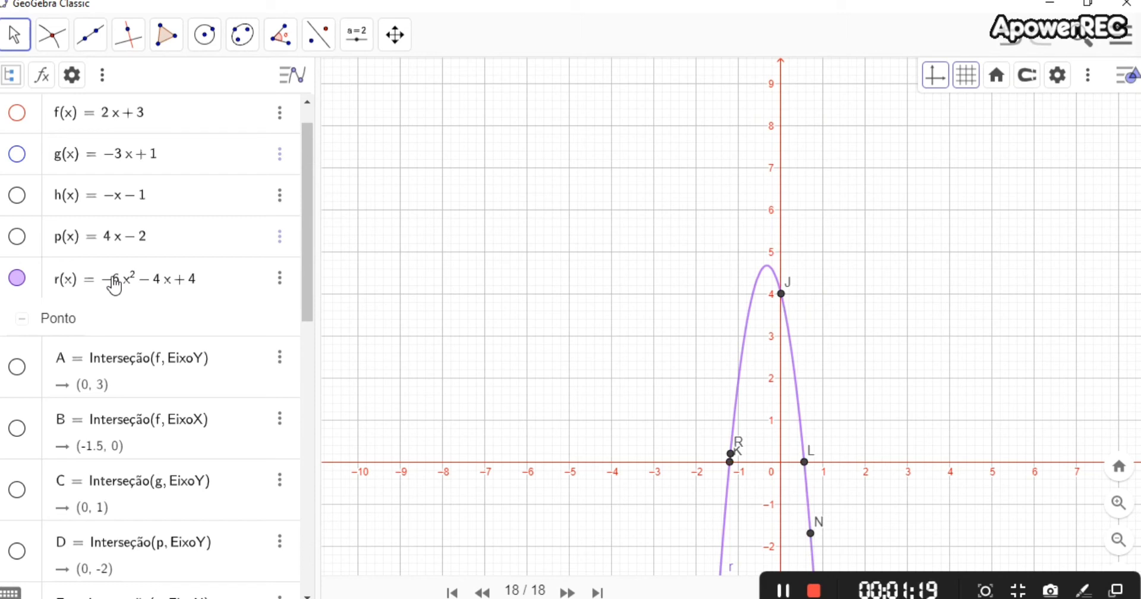
Remove the minus sign from the leading coefficient, setting r(x) = 6x² - 4x + 4.
{"action": "left_click", "coordinate": [118, 284]}
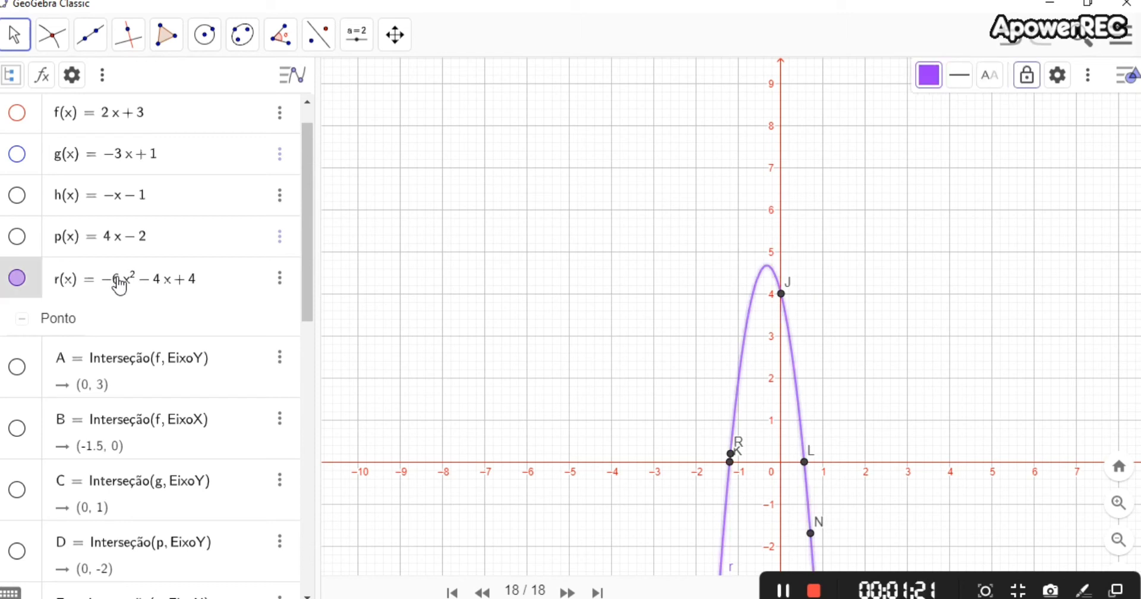
{"action": "key", "text": "BackSpace"}
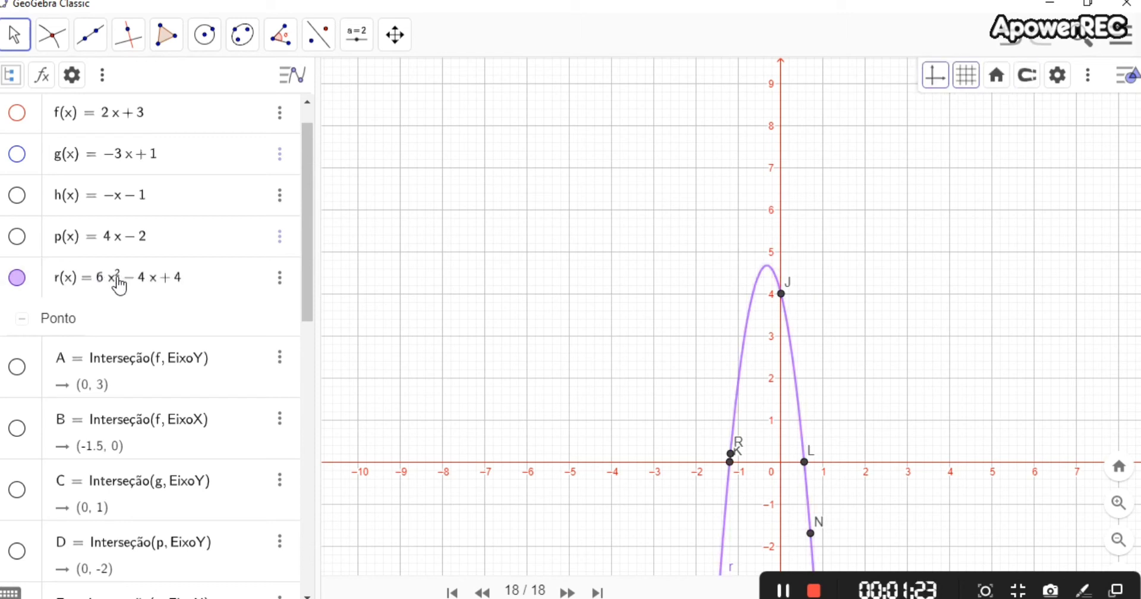
{"action": "key", "text": "Return"}
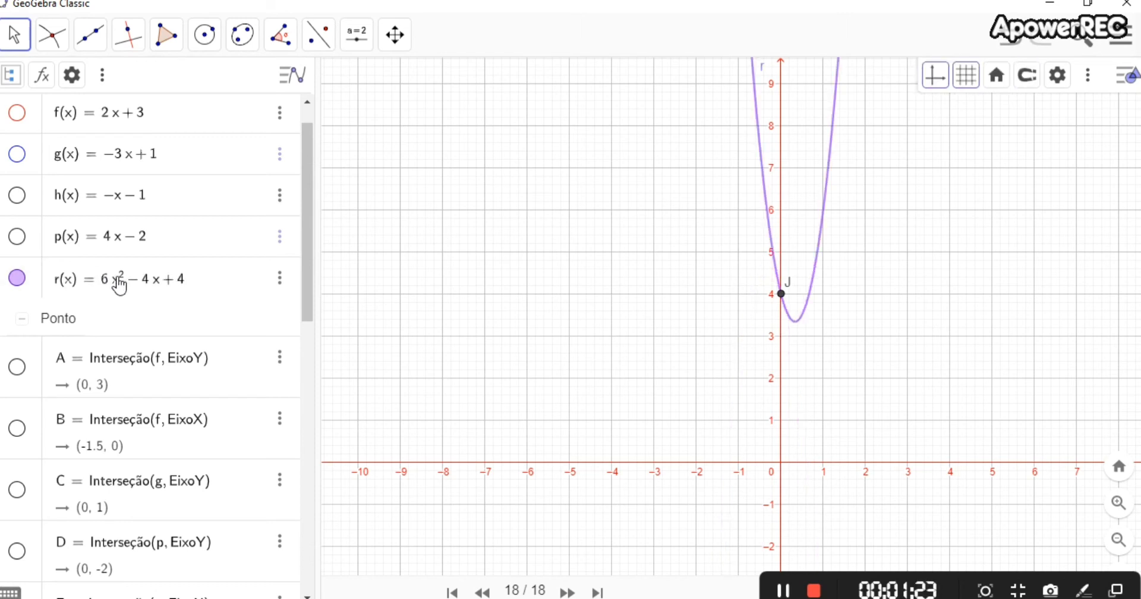
Change the sign of the linear term of r to plus, giving r(x) = 6x² + 4x + 4.
{"action": "left_click", "coordinate": [203, 286]}
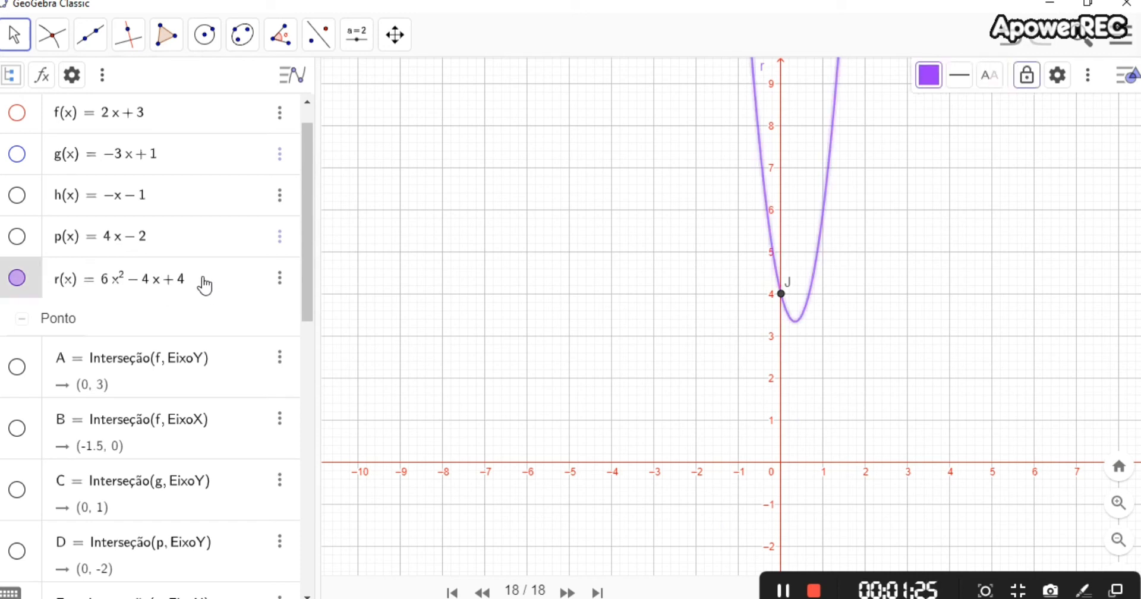
{"action": "left_click", "coordinate": [143, 276]}
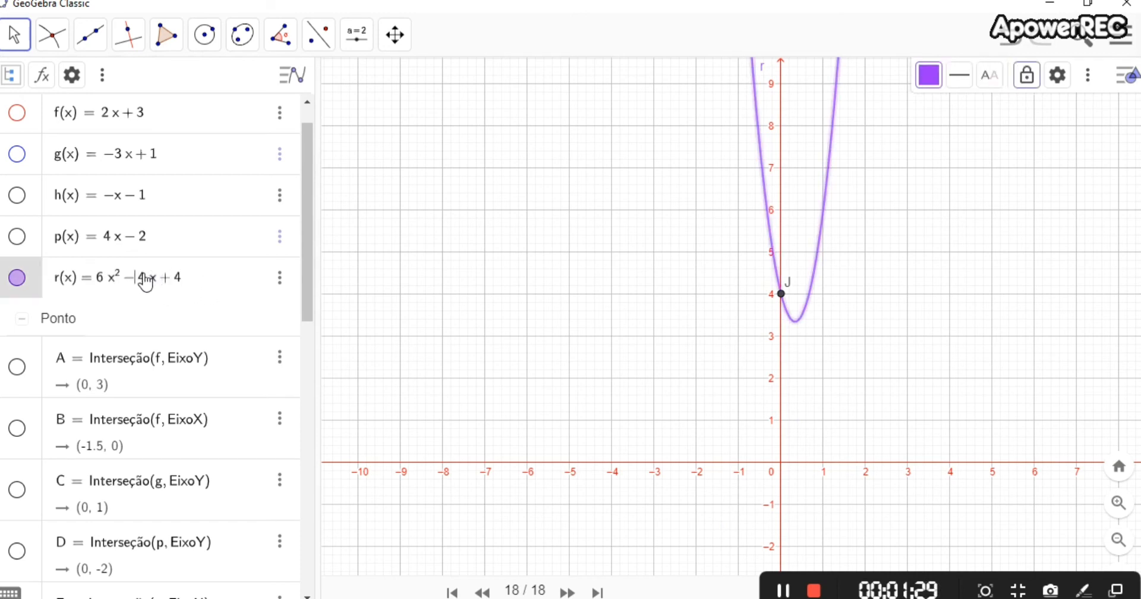
{"action": "key", "text": "BackSpace"}
{"action": "type", "text": "+"}
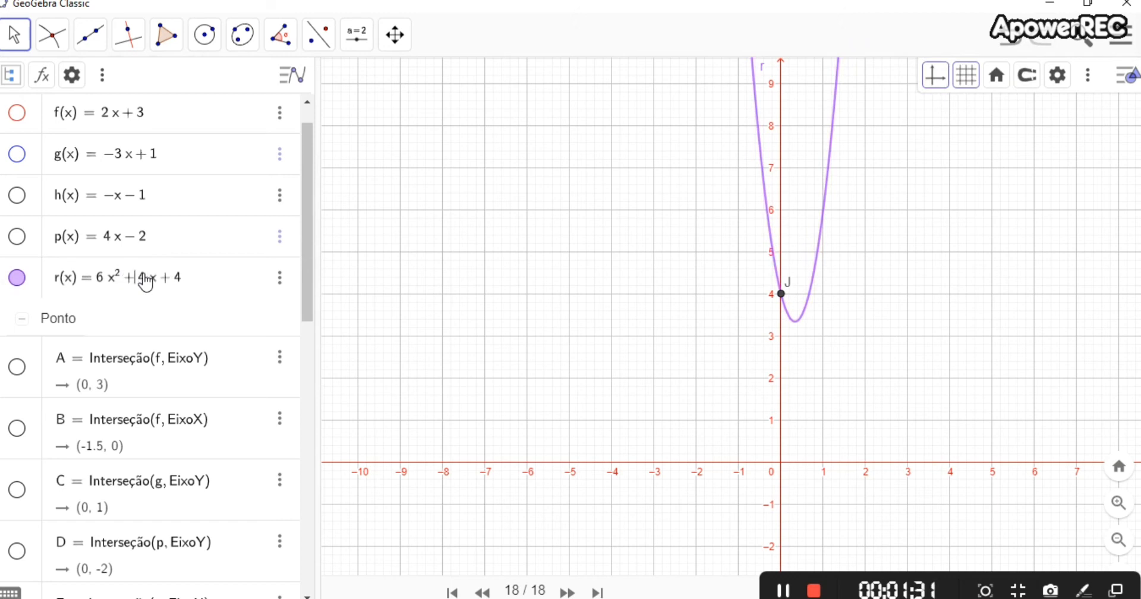
{"action": "key", "text": "Return"}
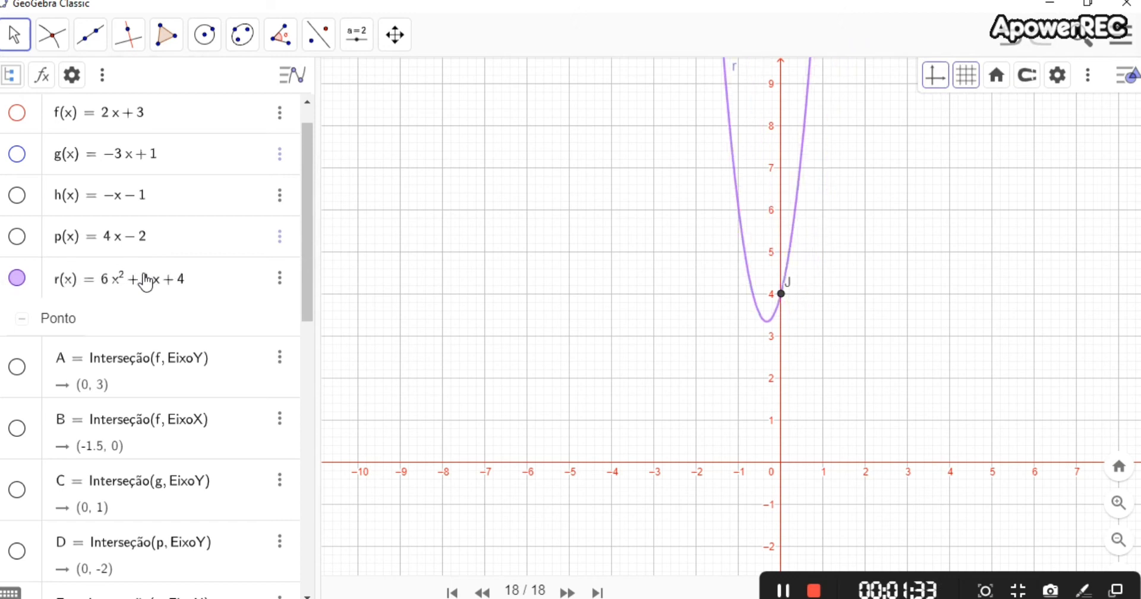
Set the linear term of r back to -4x.
{"action": "left_click", "coordinate": [145, 283]}
{"action": "type", "text": "-"}
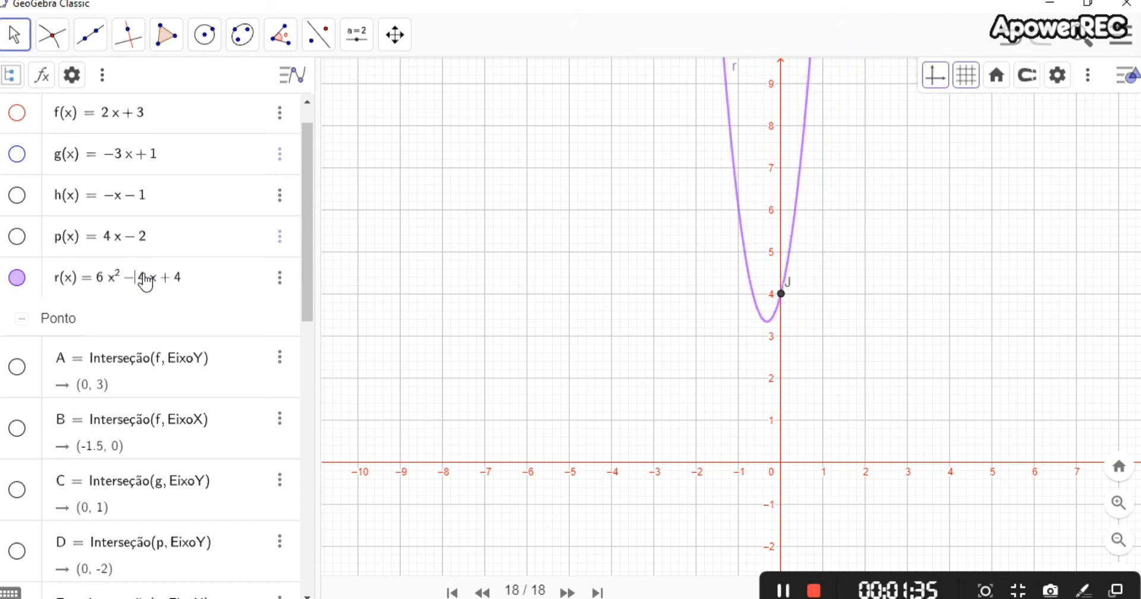
{"action": "key", "text": "Return"}
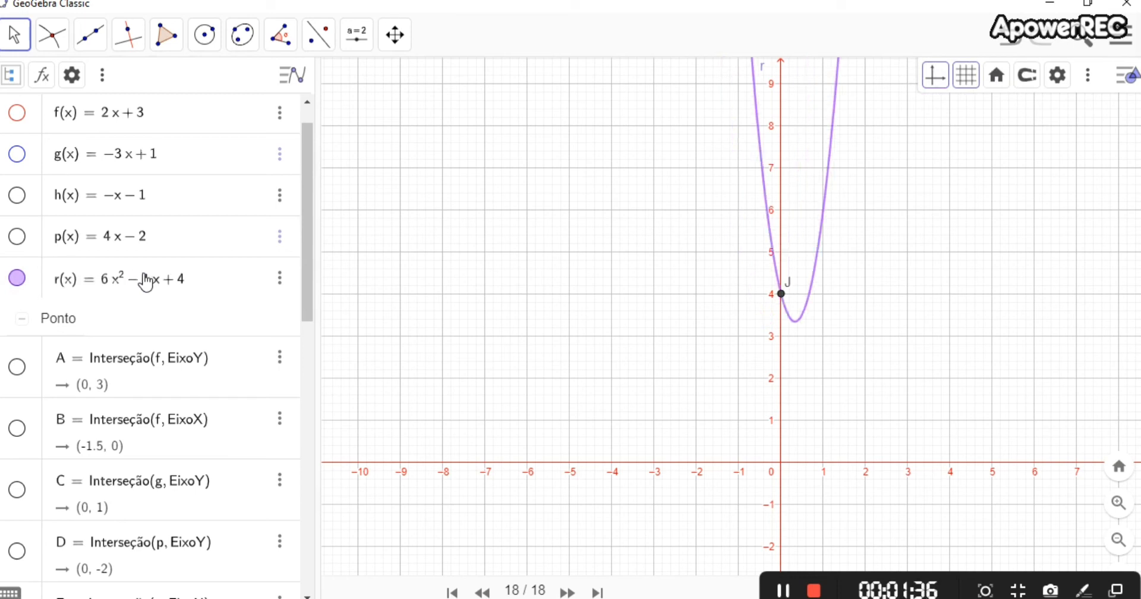
Set the constant term of r to -7 and bring the parabola's vertex into view.
{"action": "left_click", "coordinate": [199, 282]}
{"action": "key", "text": "BackSpace"}
{"action": "key", "text": "BackSpace"}
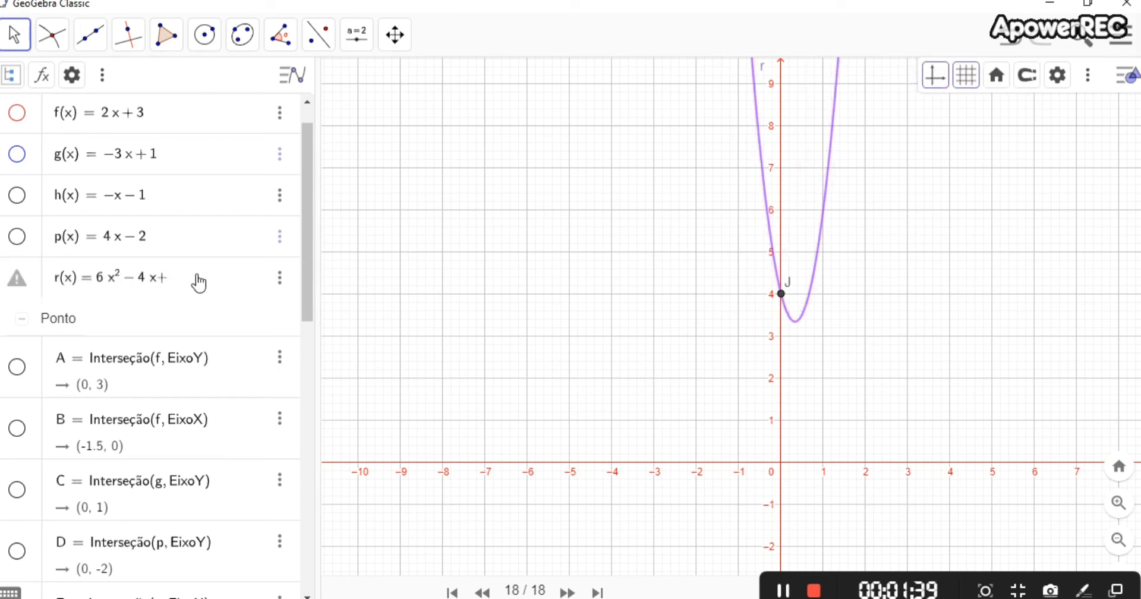
{"action": "type", "text": "-7"}
{"action": "key", "text": "Return"}
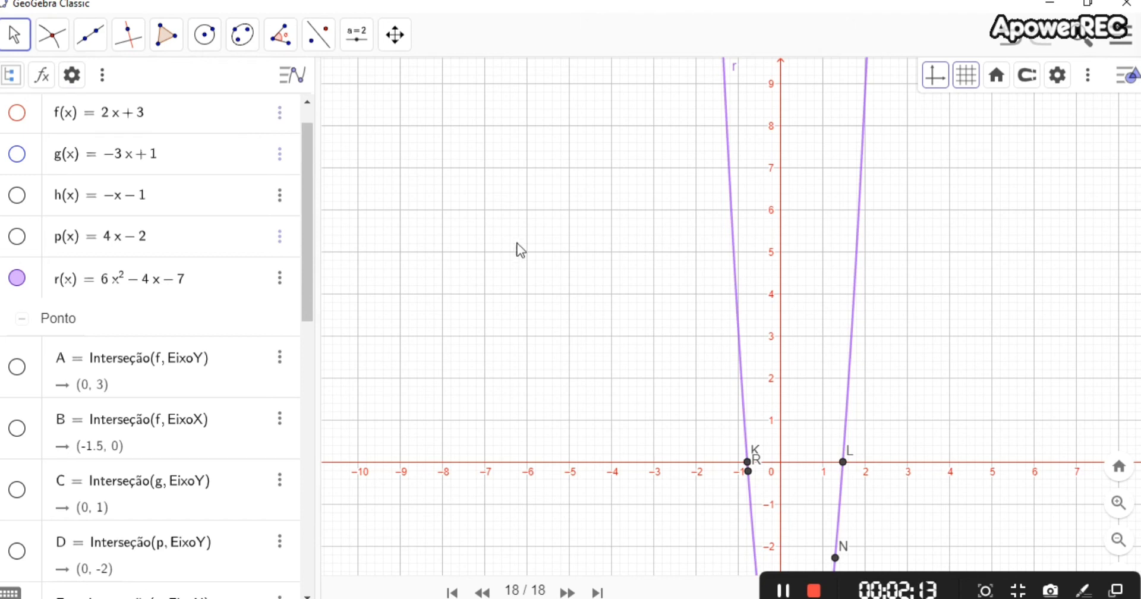
{"action": "left_click_drag", "start_coordinate": [553, 199], "coordinate": [555, 72]}
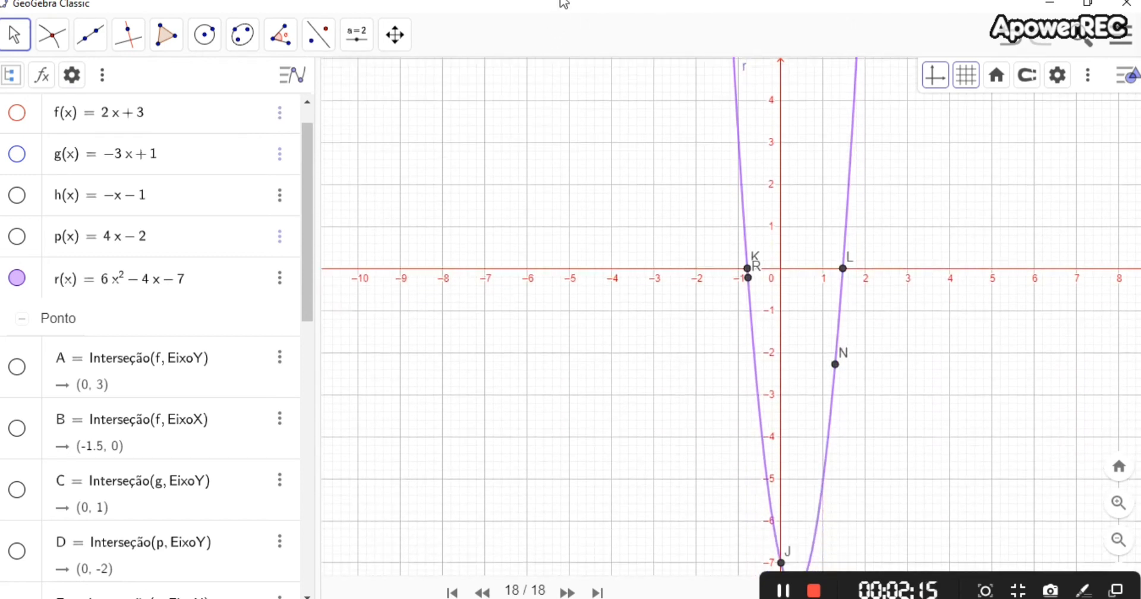
{"action": "left_click_drag", "start_coordinate": [547, 126], "coordinate": [562, 48]}
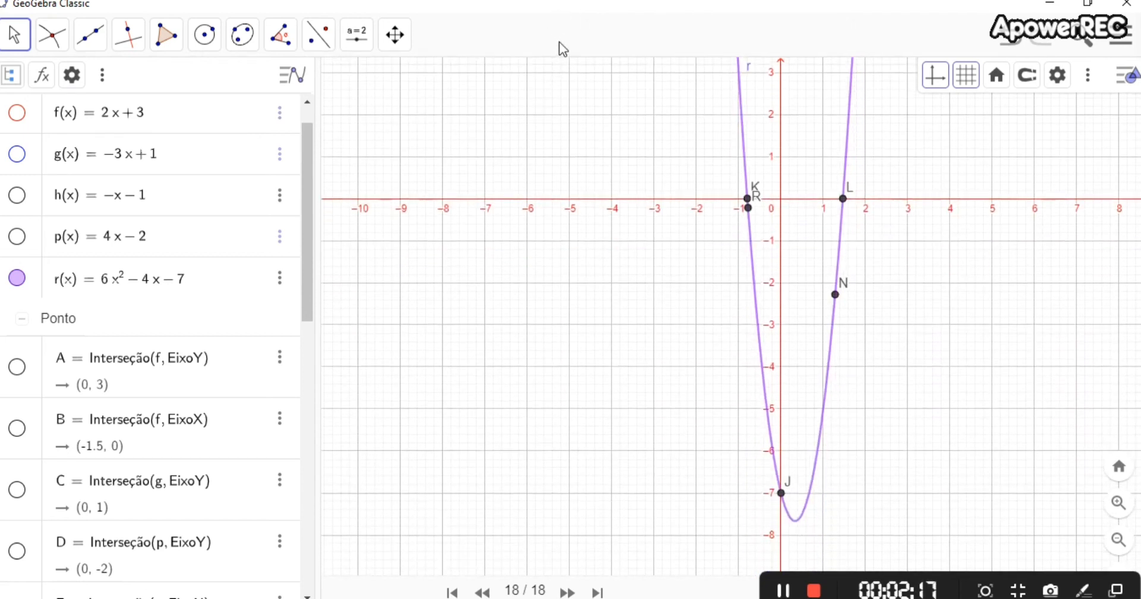